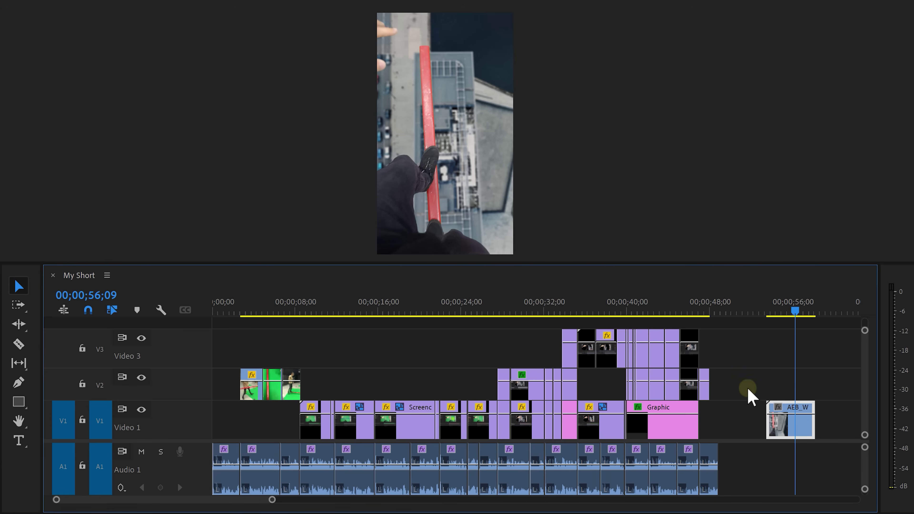
Split the walk-on clip at 48;26 and move its second half to 00;00;00;00.
left_click_drag(808, 423, 722, 424)
left_click_drag(793, 310, 718, 311)
key("c")
left_click(719, 423)
key("v")
left_click_drag(733, 426, 224, 417)
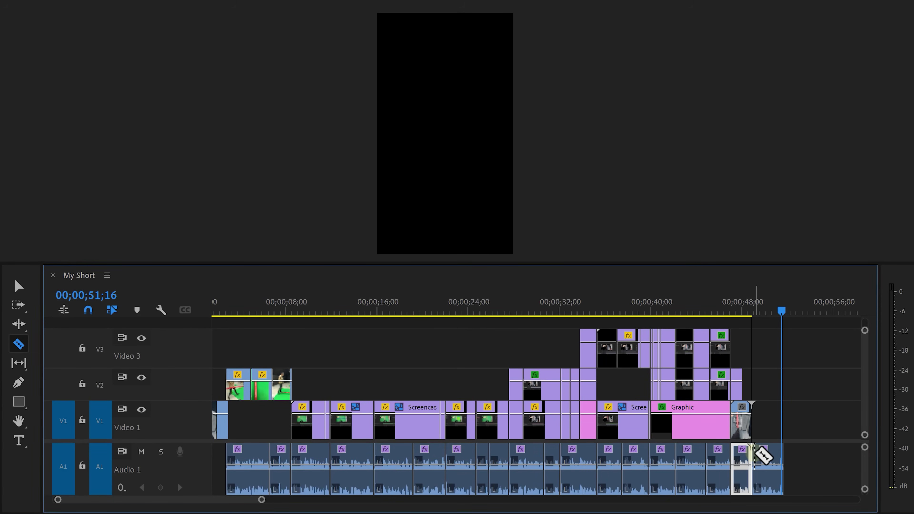
Slide the last Audio 1 voice clip left to end with the video, then scrub to check.
key("v")
left_click_drag(772, 454, 218, 455)
left_click_drag(220, 315, 749, 310)
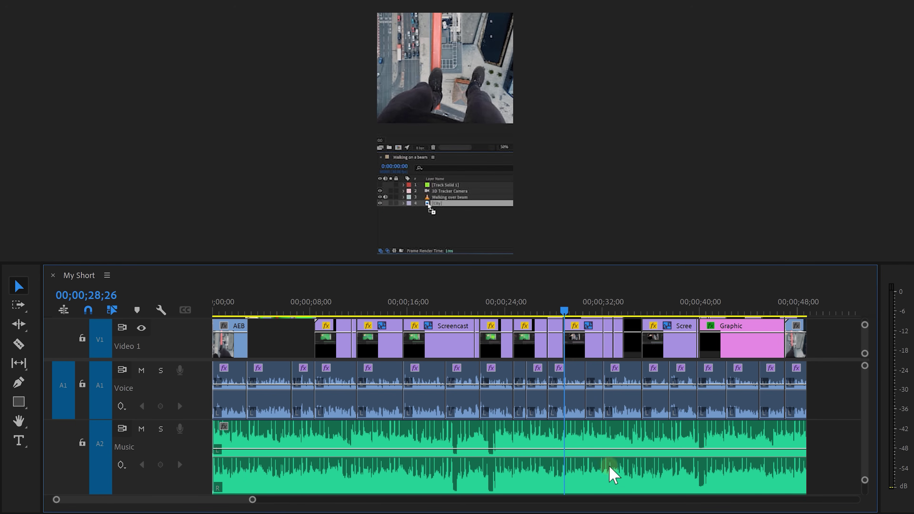
Shift both music halves later and move the song's ending part to the Music track start.
left_click_drag(562, 311, 496, 320)
key("v")
left_click(802, 437)
left_click(446, 443, "shift")
left_click_drag(294, 438, 568, 453)
key("minus")
key("minus")
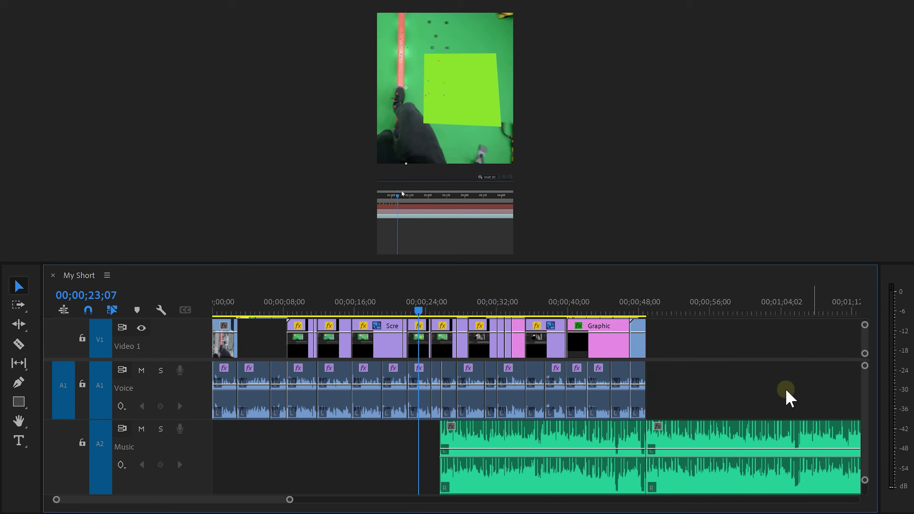
left_click_drag(744, 432, 390, 436)
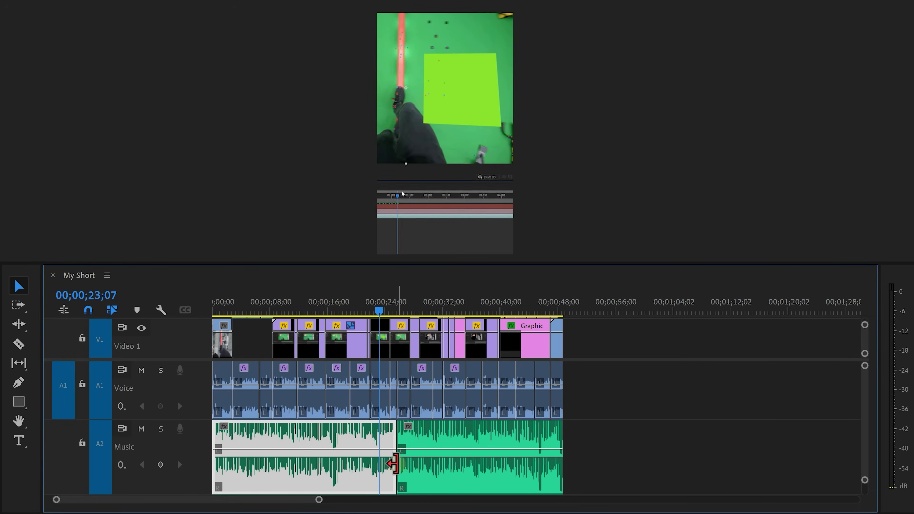
Add a widened Constant Power crossfade at the music cut and view its 00;00;04;26 duration.
scroll(392, 464, "up", 7)
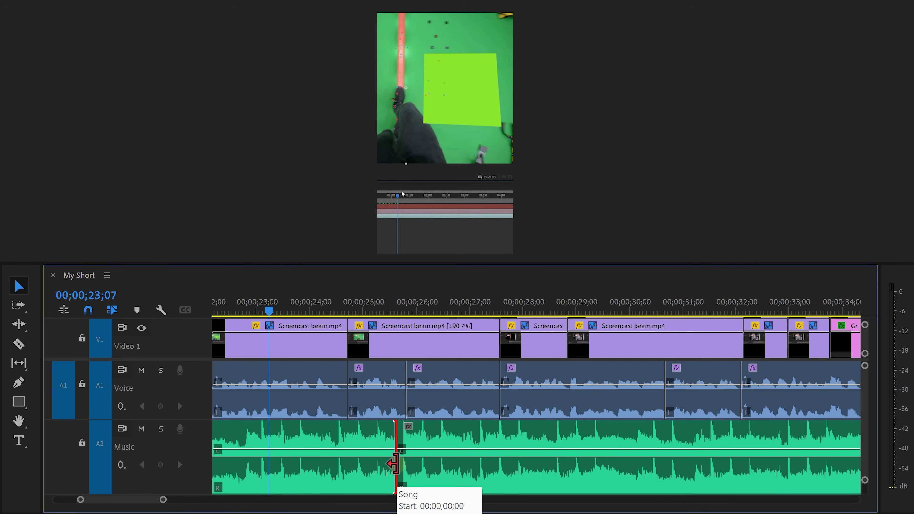
key("ctrl+shift+d")
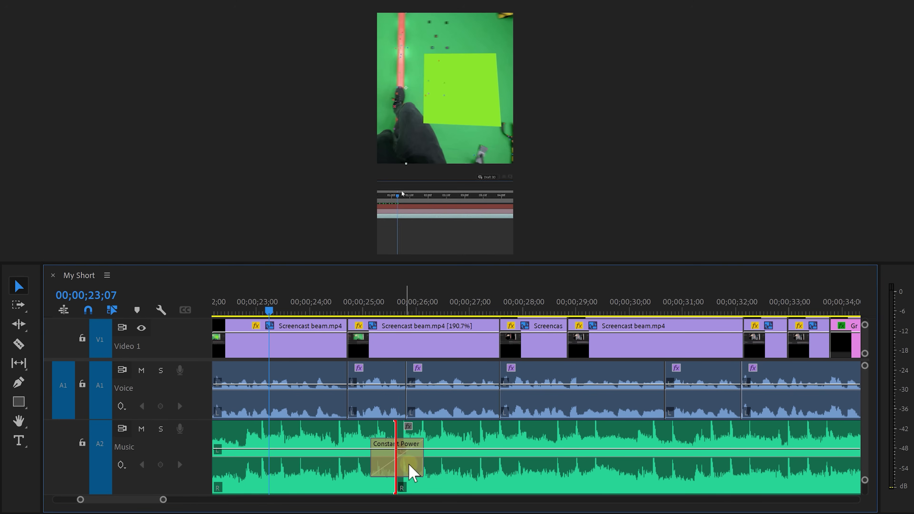
left_click_drag(423, 463, 520, 455)
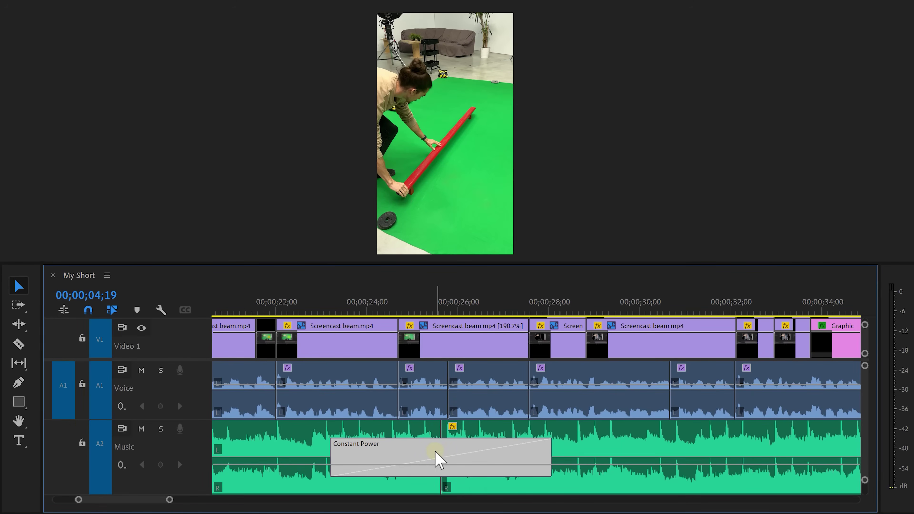
right_click(437, 459)
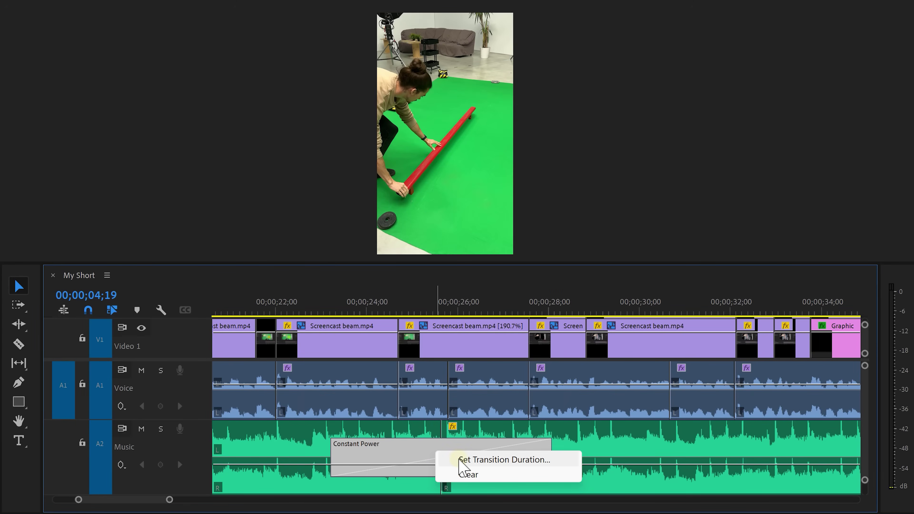
left_click(460, 460)
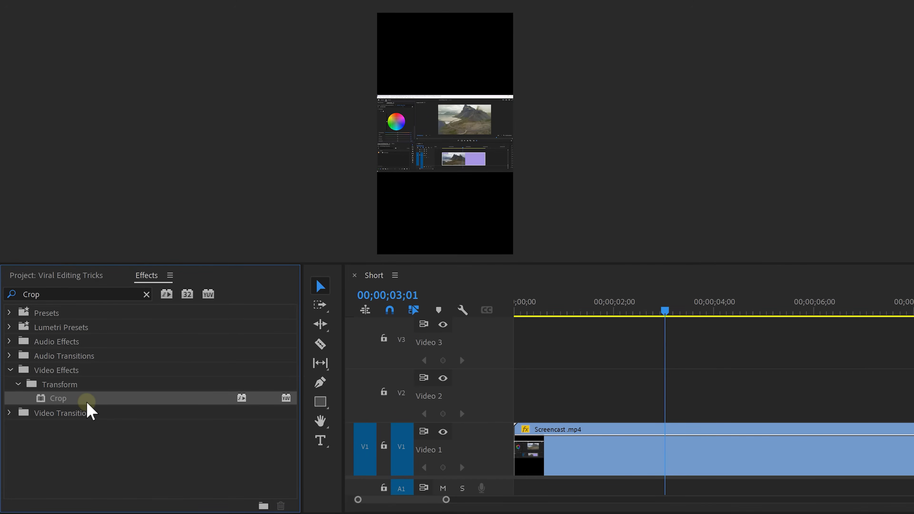
Apply Crop to Screencast.mp4 and trim it to the colour wheel (Right 75.7%, Bottom 52.1%).
left_click_drag(88, 398, 225, 437)
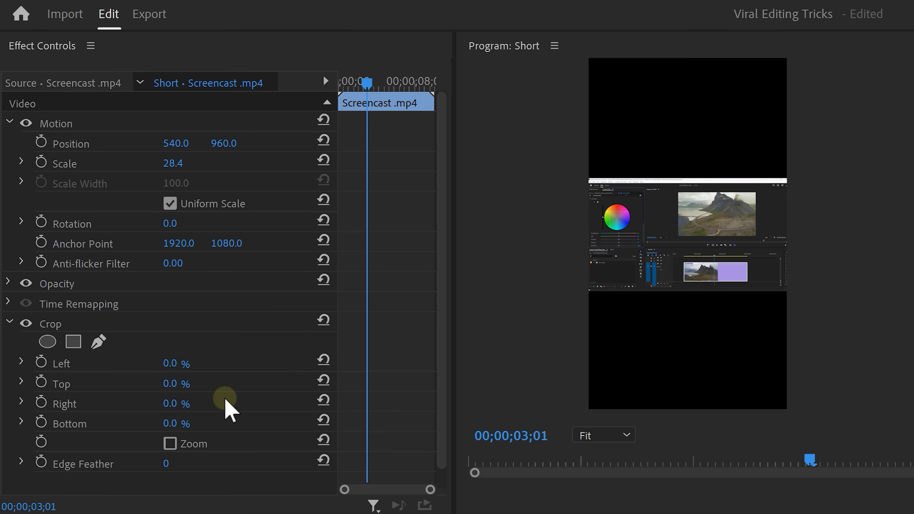
left_click(82, 324)
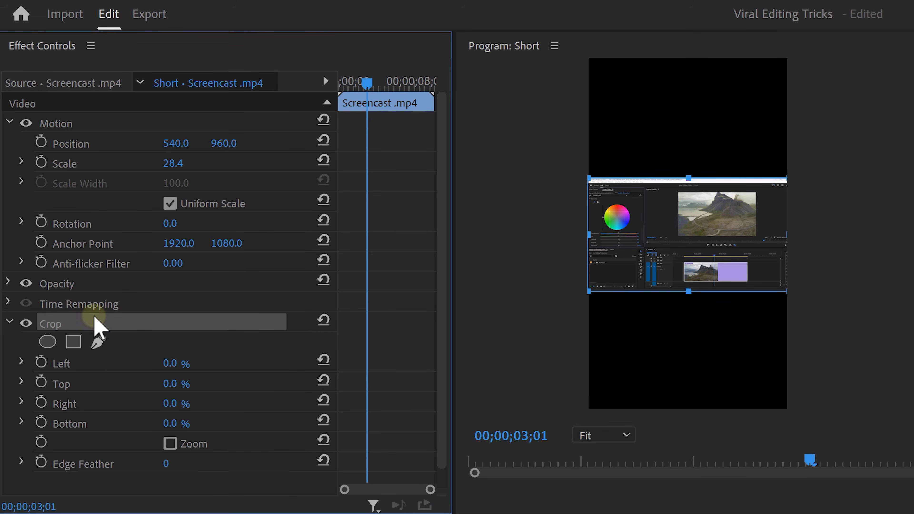
left_click_drag(785, 291, 637, 233)
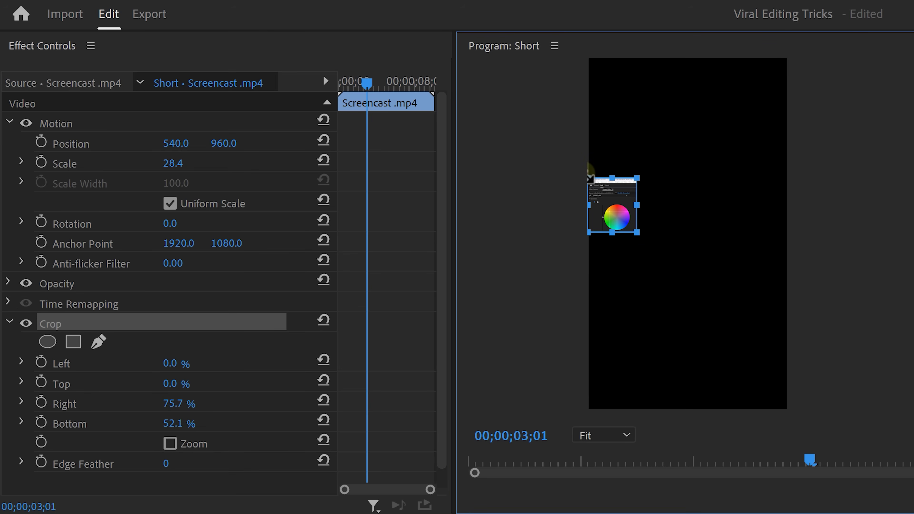
left_click_drag(589, 177, 597, 194)
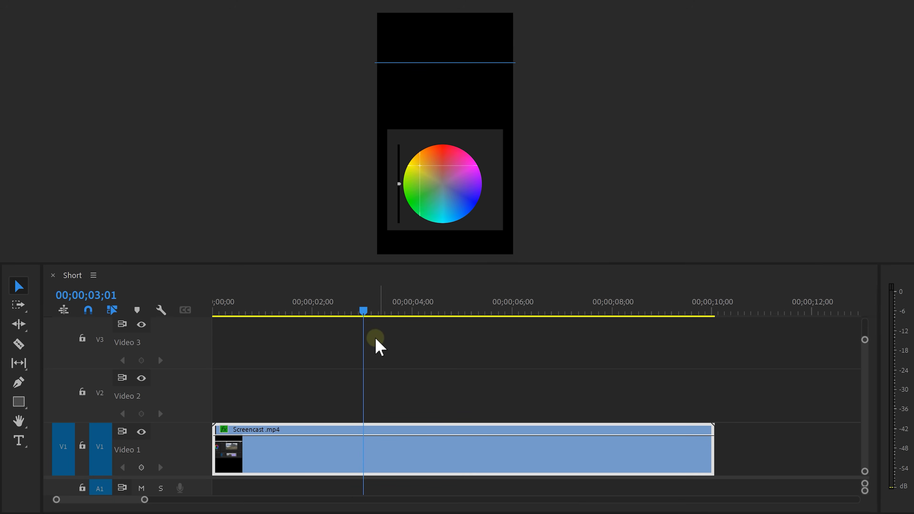
Copy Screencast.mp4 to Video 2, reset its Crop, and crop it to the mountain preview.
left_click_drag(330, 465, 320, 397)
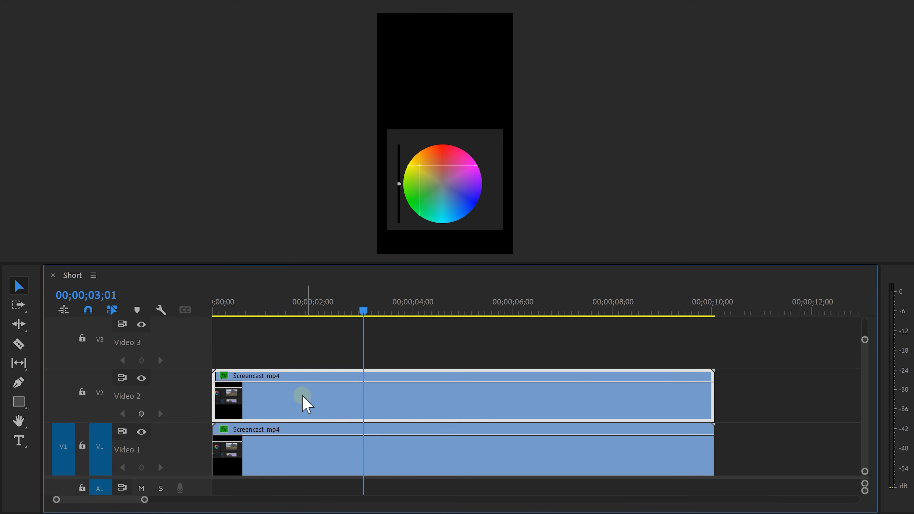
left_click(282, 401)
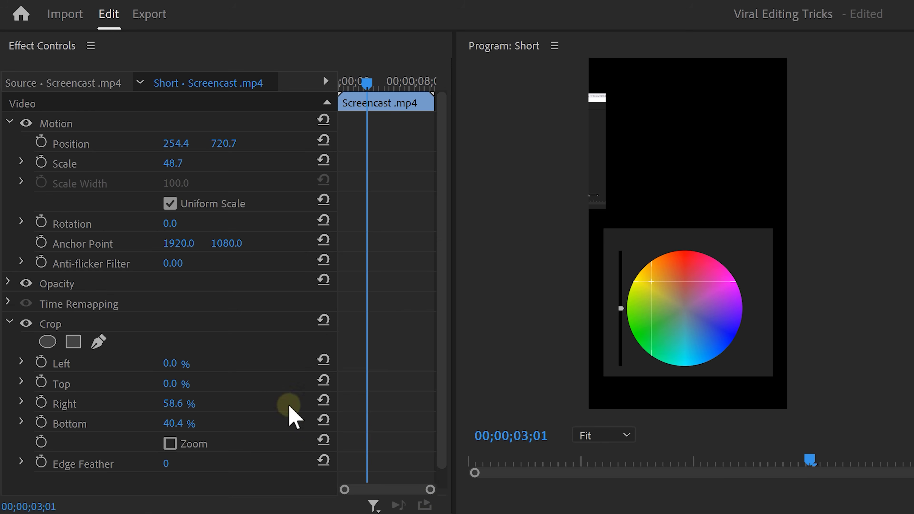
left_click(148, 324)
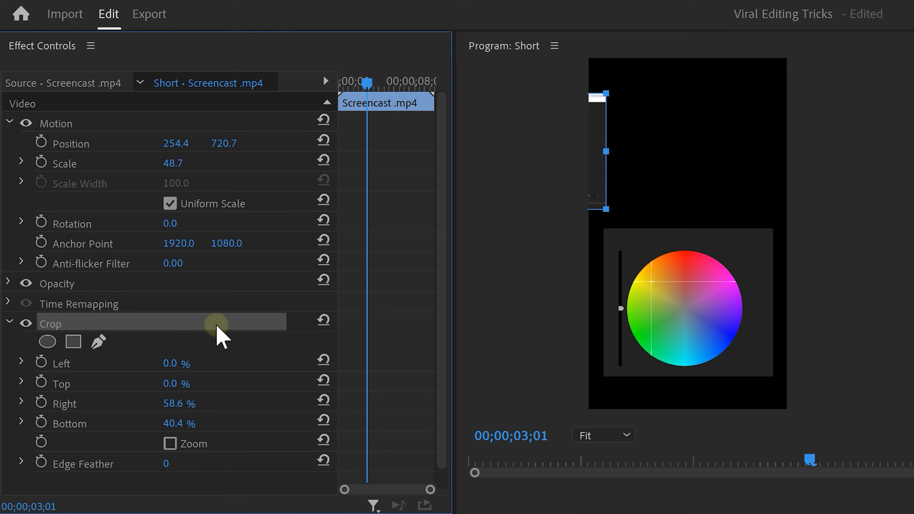
left_click(323, 320)
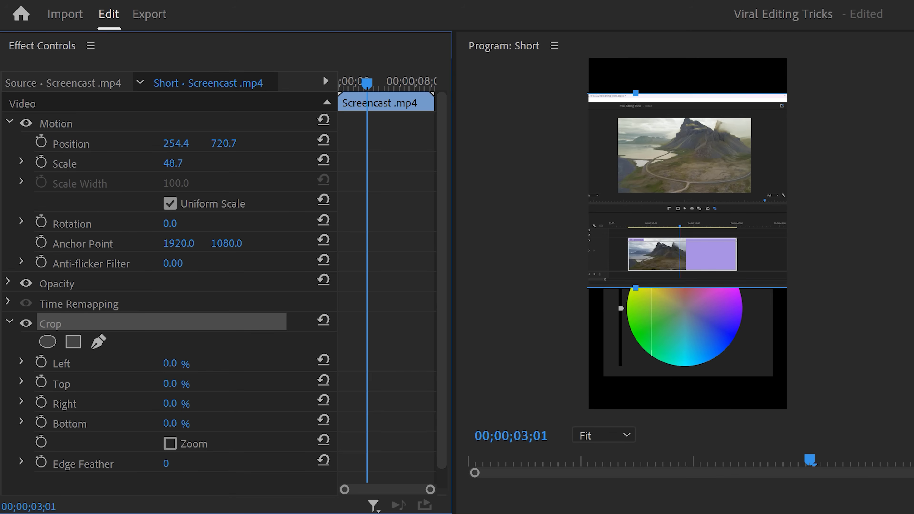
left_click_drag(589, 287, 615, 198)
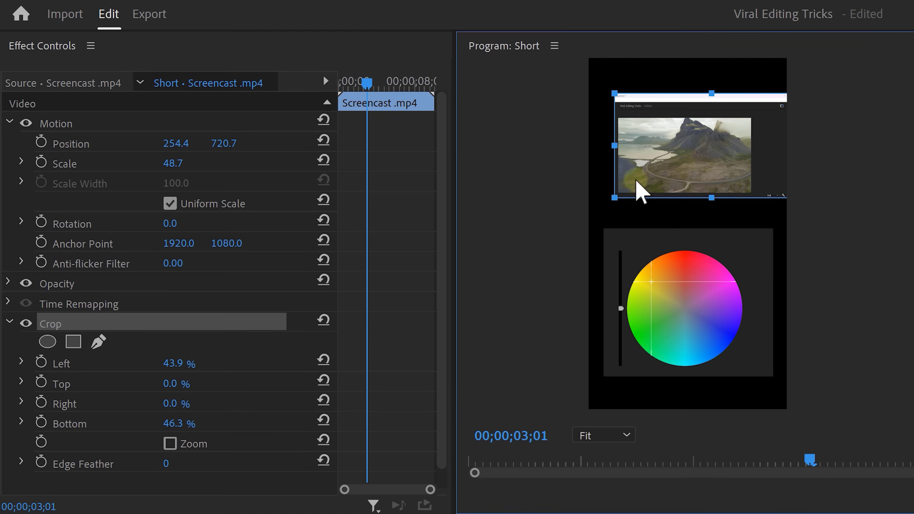
left_click_drag(786, 94, 759, 116)
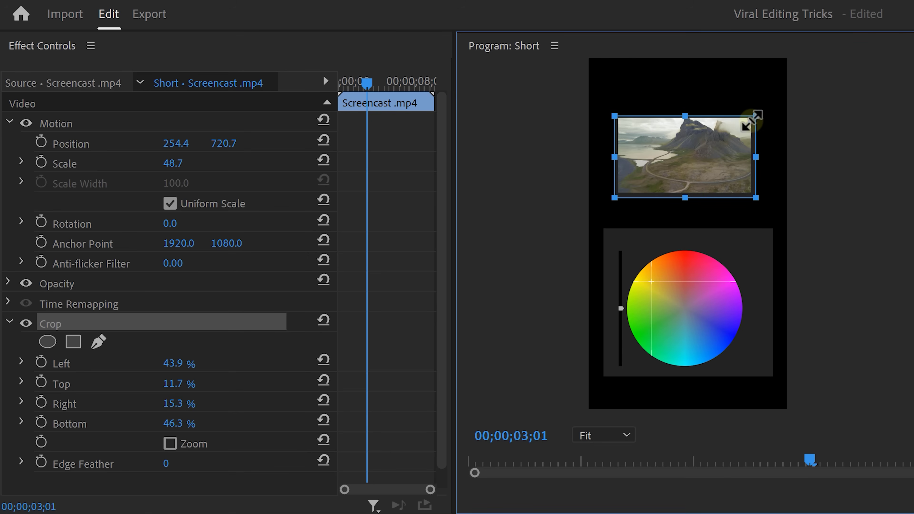
Draw a grey rectangle covering the whole vertical frame.
left_click(346, 306)
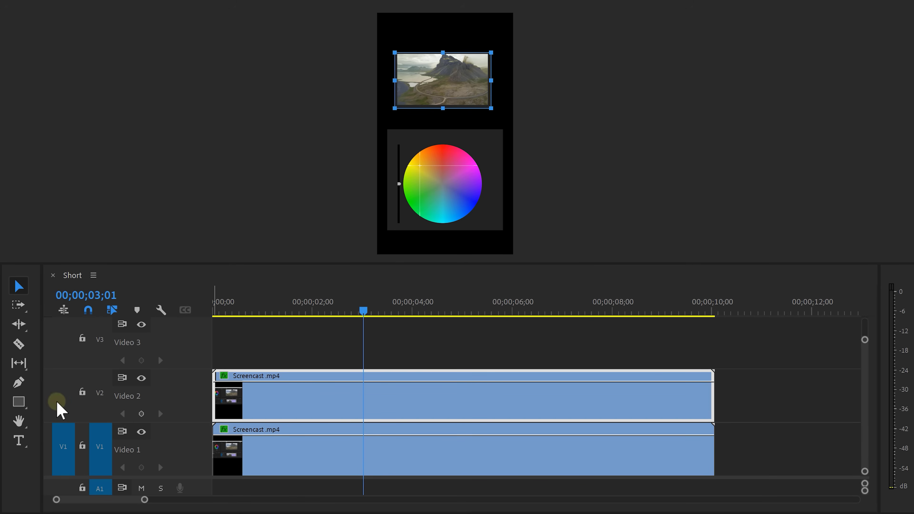
left_click(22, 400)
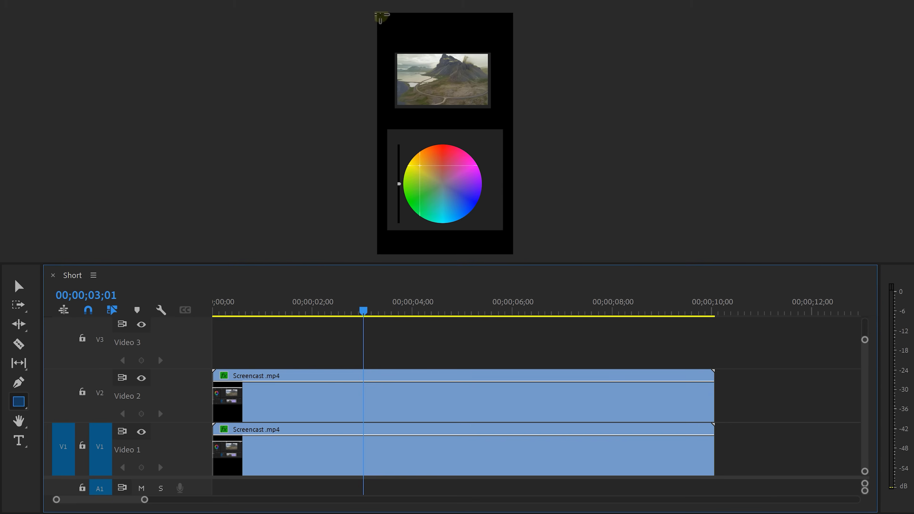
left_click_drag(379, 16, 514, 254)
key("v")
left_click(472, 166)
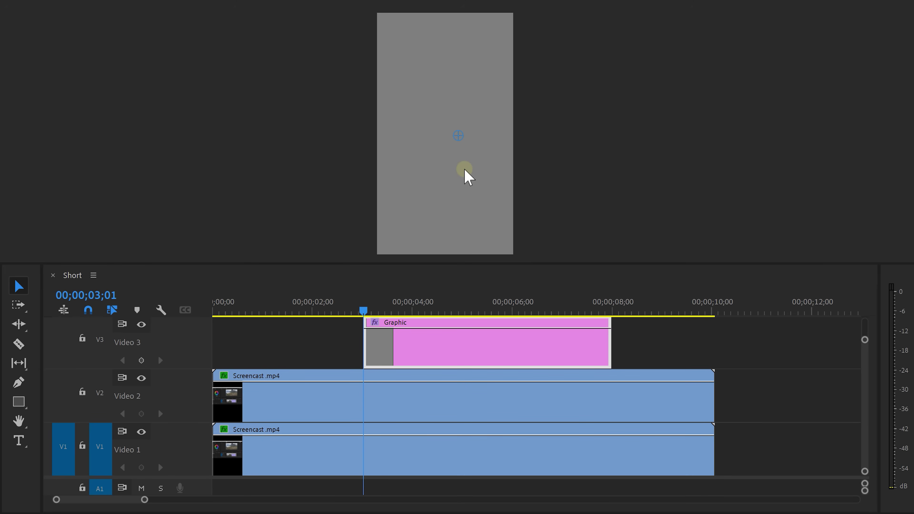
Move both screencasts up one track and place the rectangle Graphic on Video 1 at the start.
left_click_drag(413, 358, 801, 351)
left_click_drag(652, 351, 705, 366)
left_click_drag(773, 351, 255, 465)
left_click(316, 459)
left_click(258, 458)
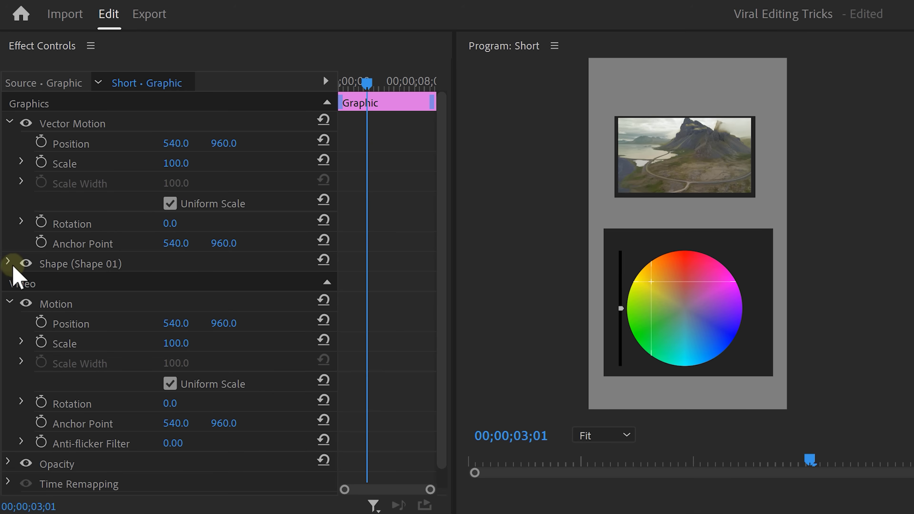
Set the background rectangle's Shape fill colour to hex 232323.
left_click(7, 262)
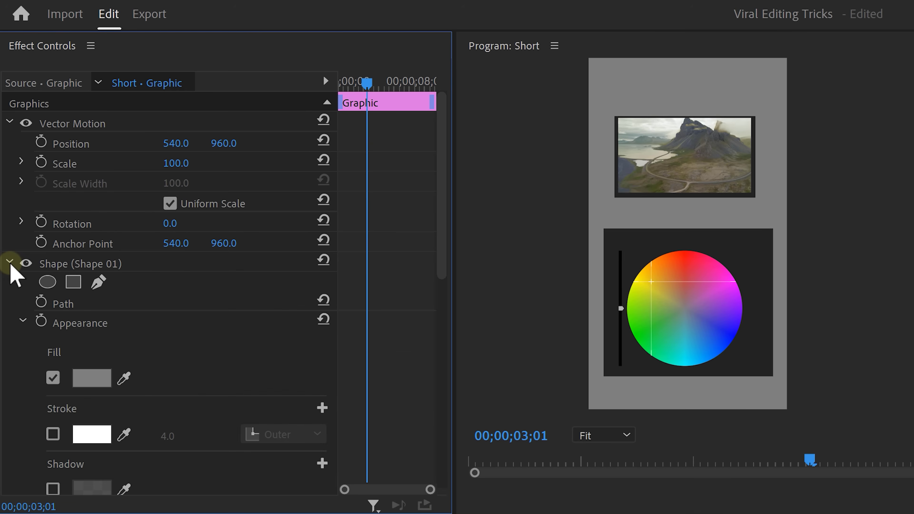
left_click(92, 378)
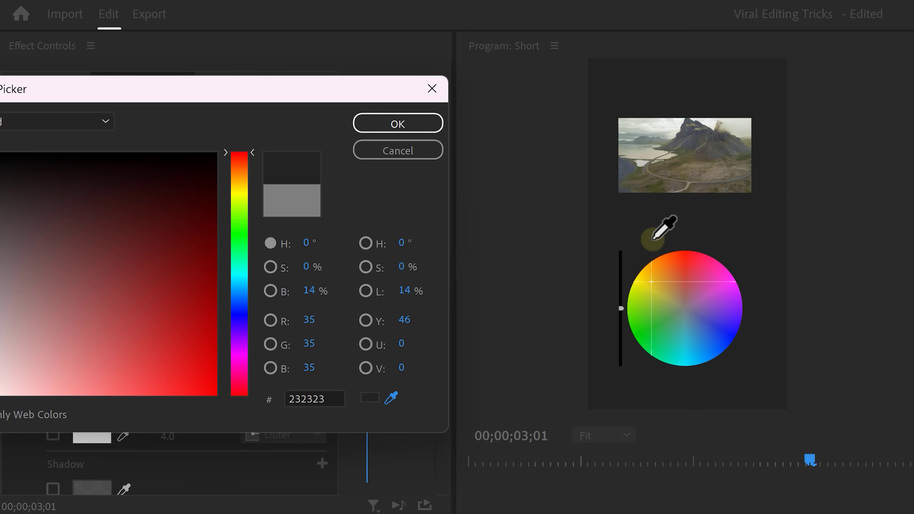
left_click(422, 123)
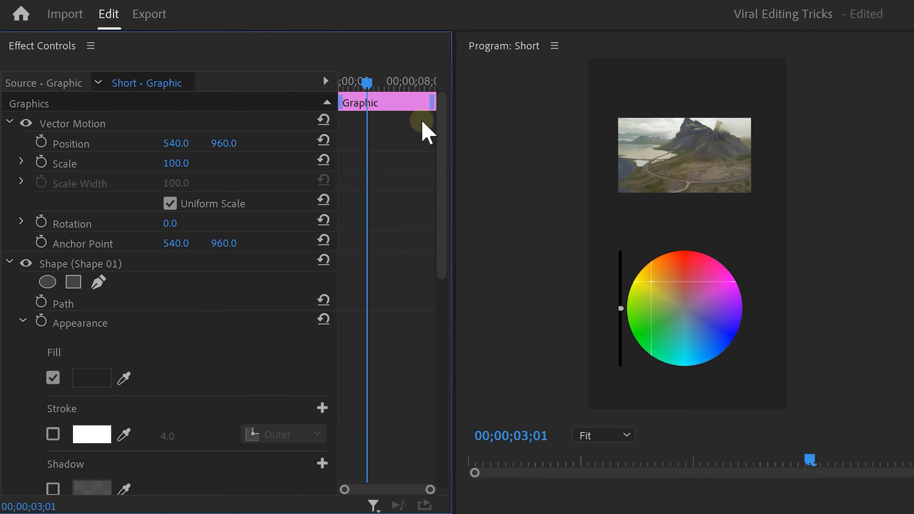
Resize the colour wheel, enlarge the landscape clip in the upper half, and apply Drop Shadow to it.
left_click_drag(913, 137, 797, 290)
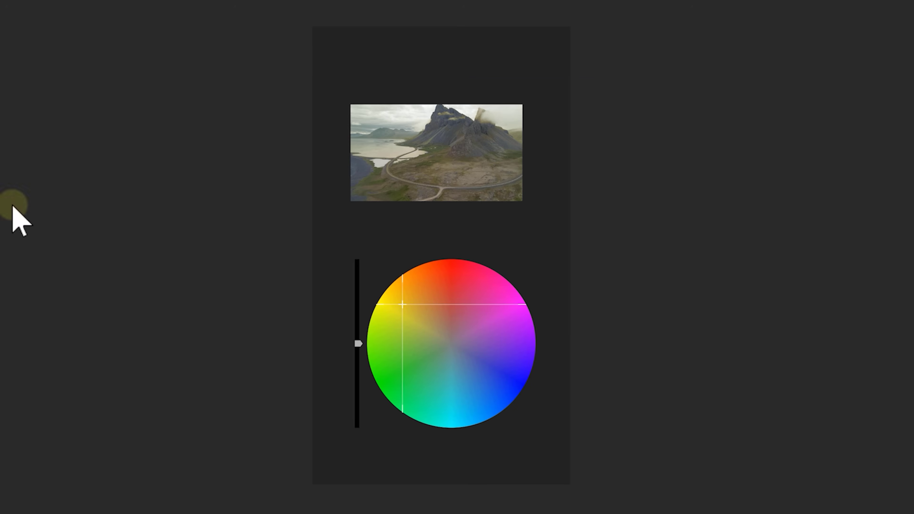
left_click_drag(371, 73, 377, 45)
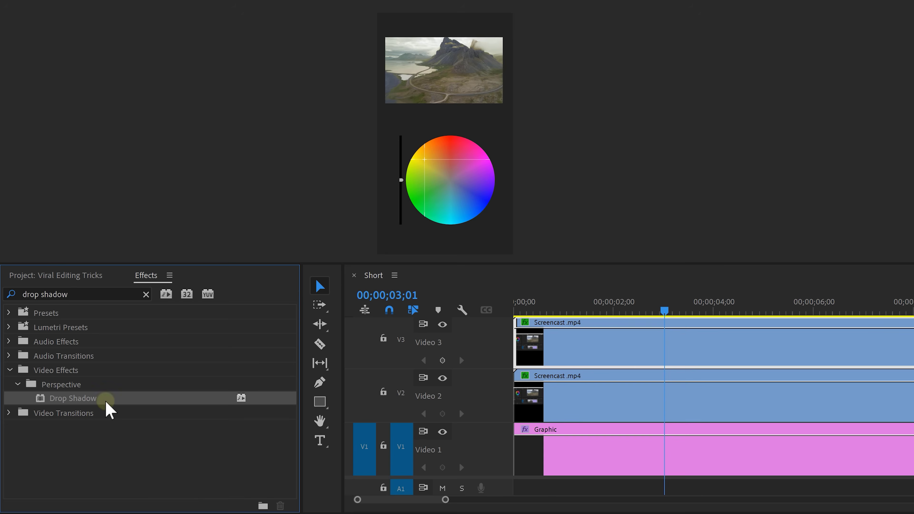
left_click_drag(106, 404, 245, 349)
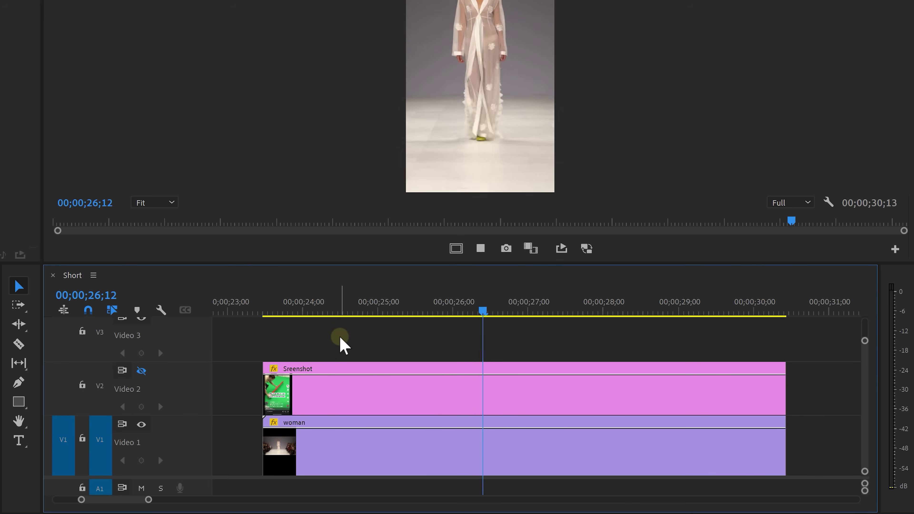
Stop playback and turn Video 2's track output back on to show the screenshot clip.
key("space")
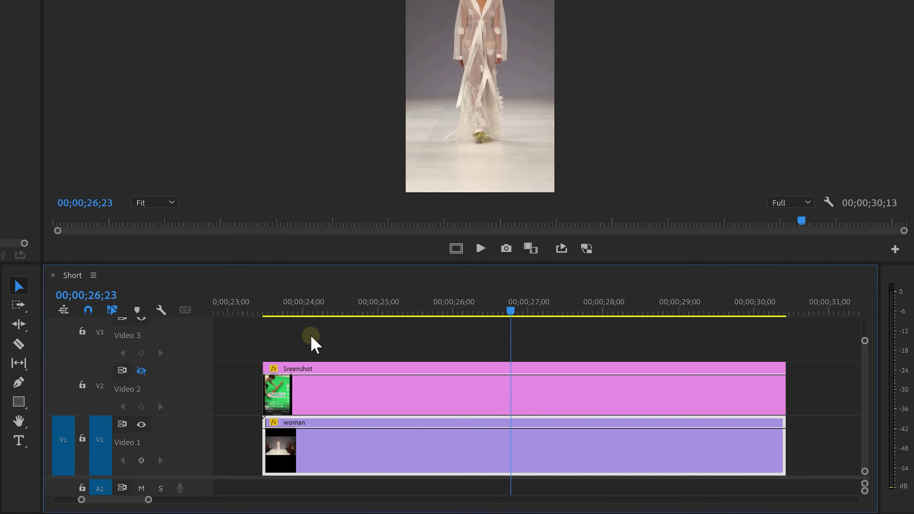
left_click(141, 371)
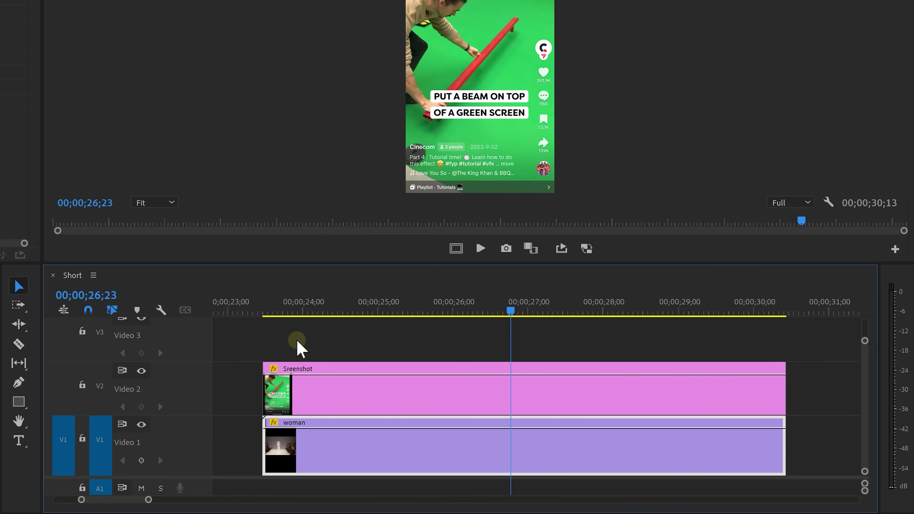
Add the Show Rulers button to the Program monitor's button bar and turn rulers on.
left_click(893, 256)
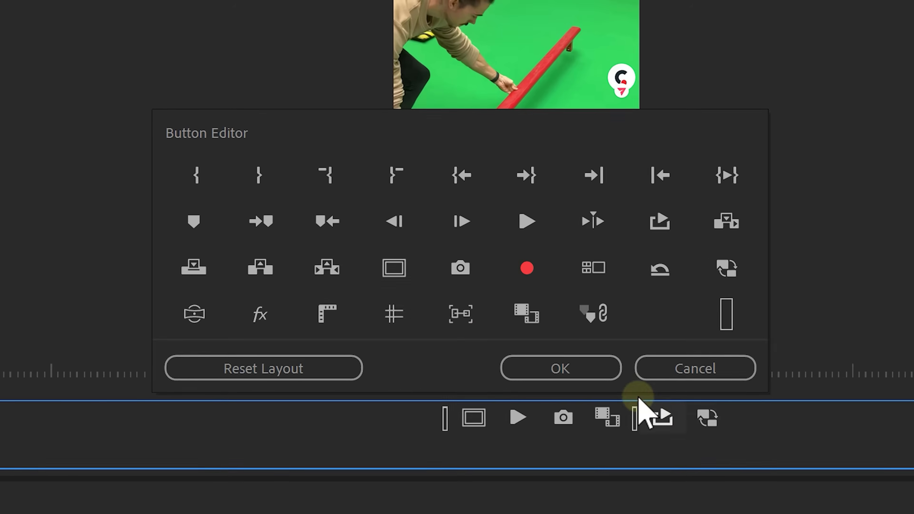
left_click_drag(584, 360, 349, 278)
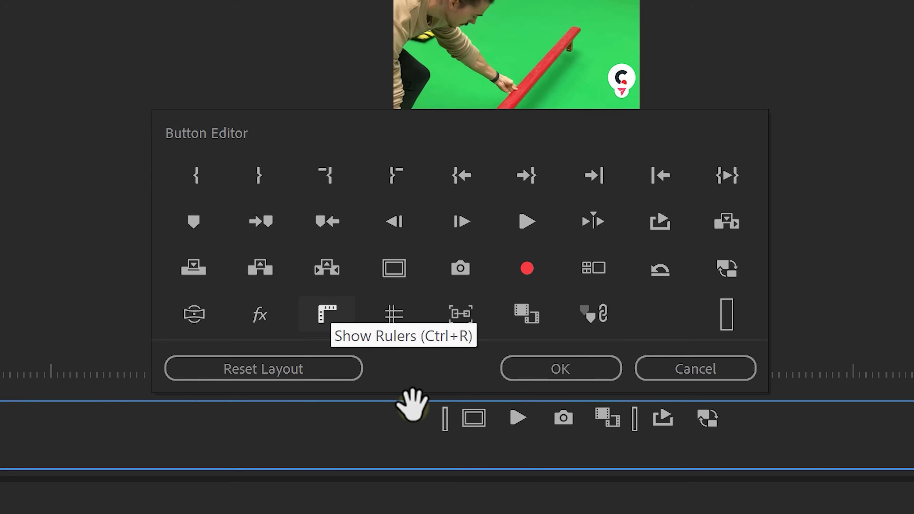
left_click_drag(412, 405, 419, 421)
left_click(532, 369)
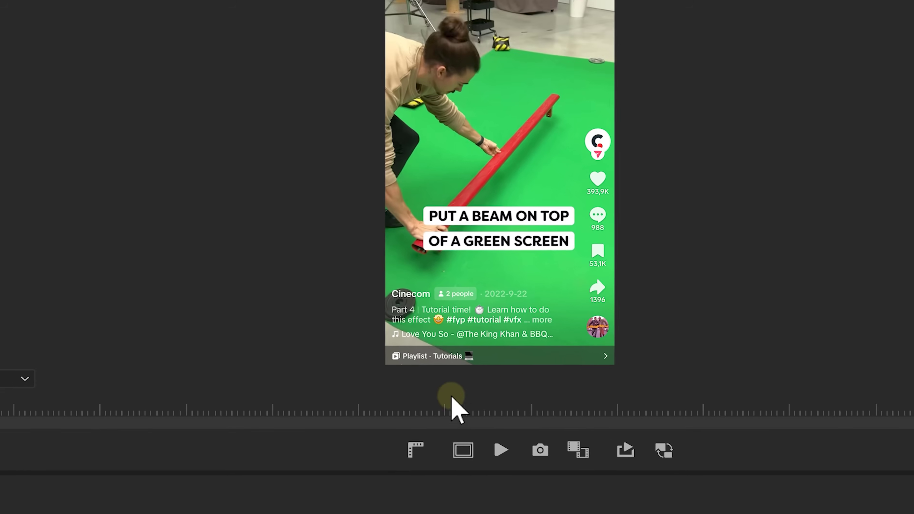
left_click(418, 451)
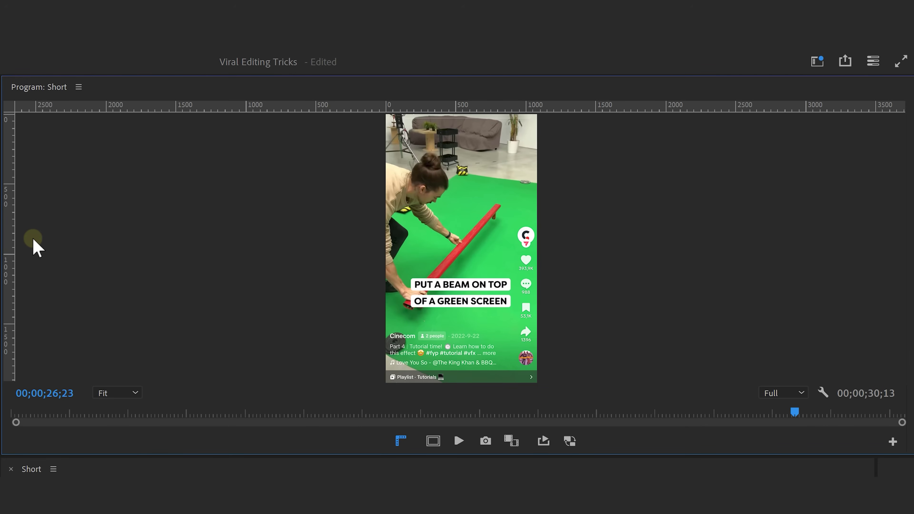
Drag a vertical guide near the right edge and a horizontal guide near the bottom, then play back with J.
left_click_drag(74, 227, 463, 210)
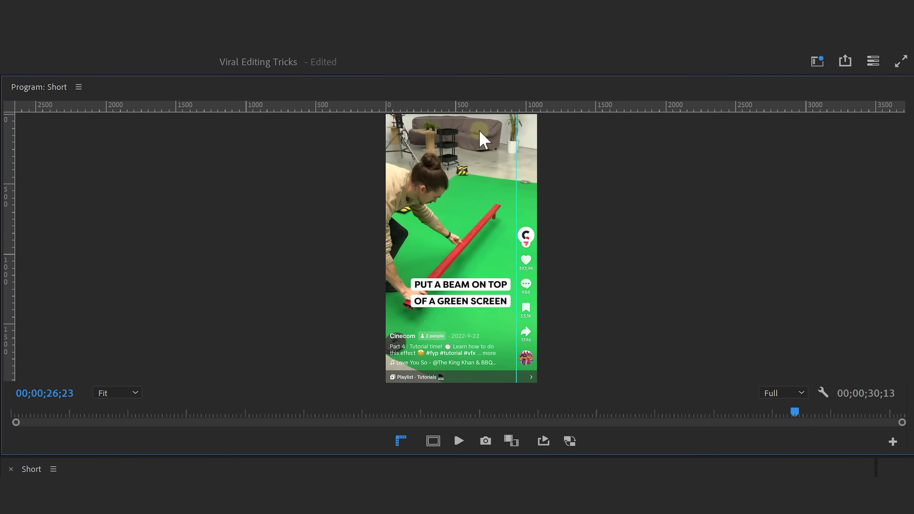
left_click_drag(477, 107, 467, 328)
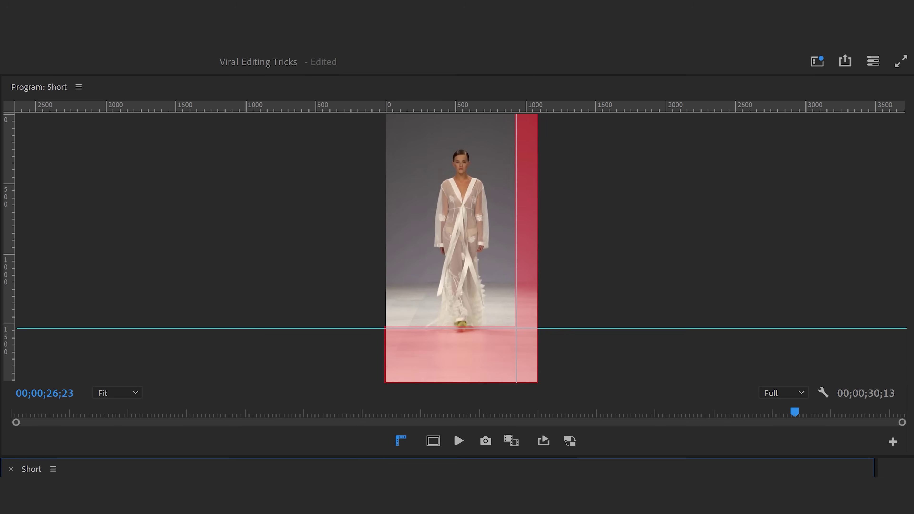
key("j")
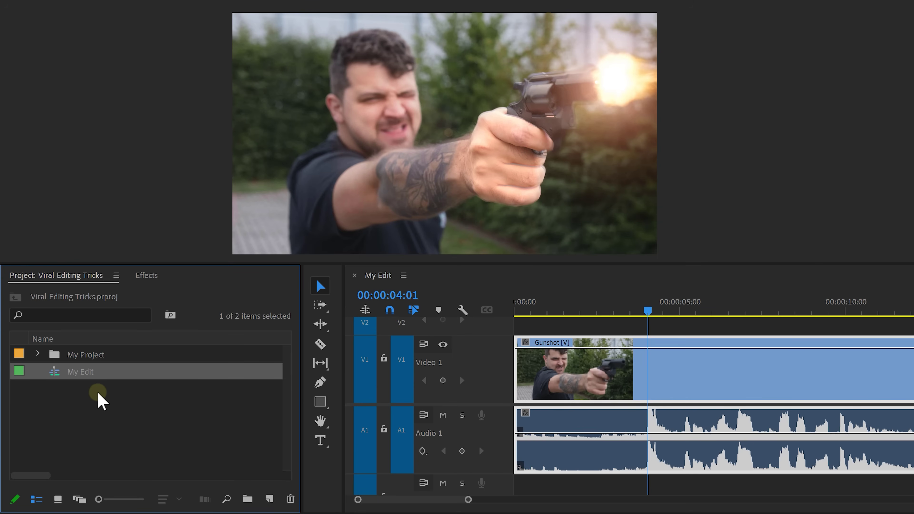
Auto Reframe My Edit as 'My Edit - Vertical', keeping Vertical 9:16 and Default motion tracking.
right_click(104, 386)
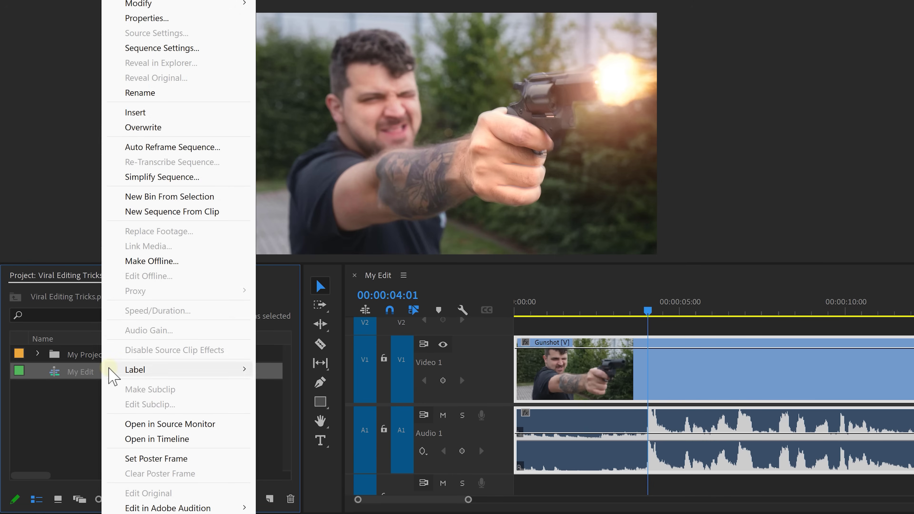
left_click(160, 148)
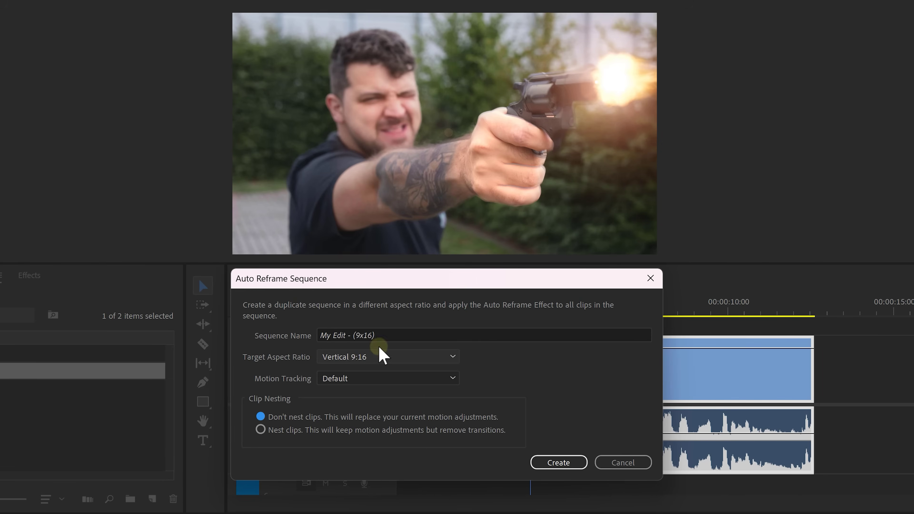
left_click(397, 335)
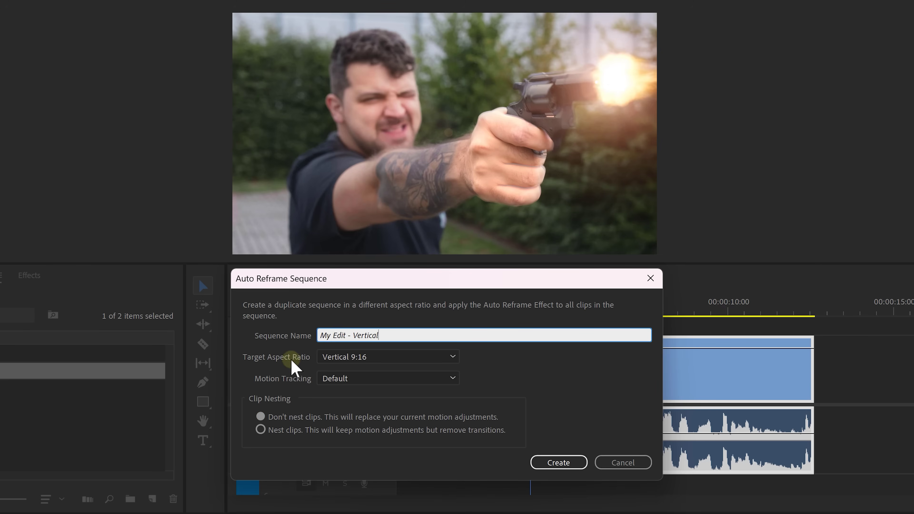
left_click(380, 358)
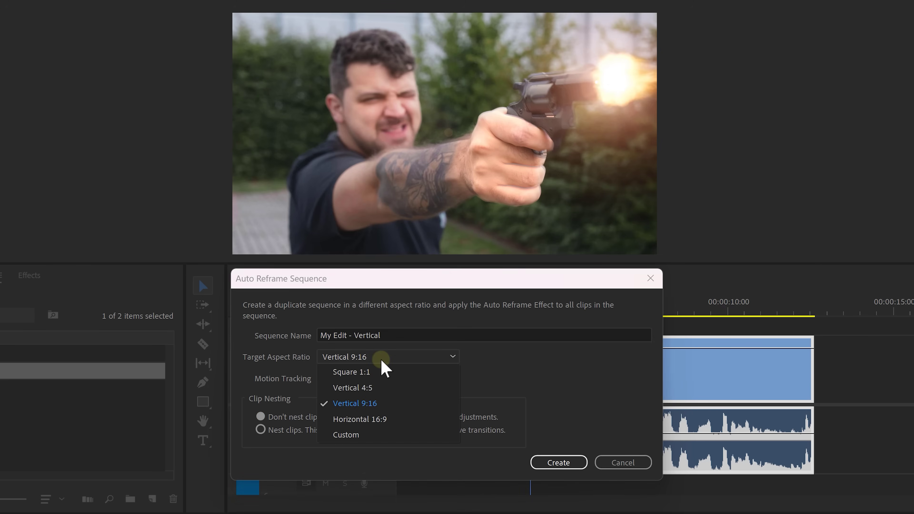
left_click(384, 409)
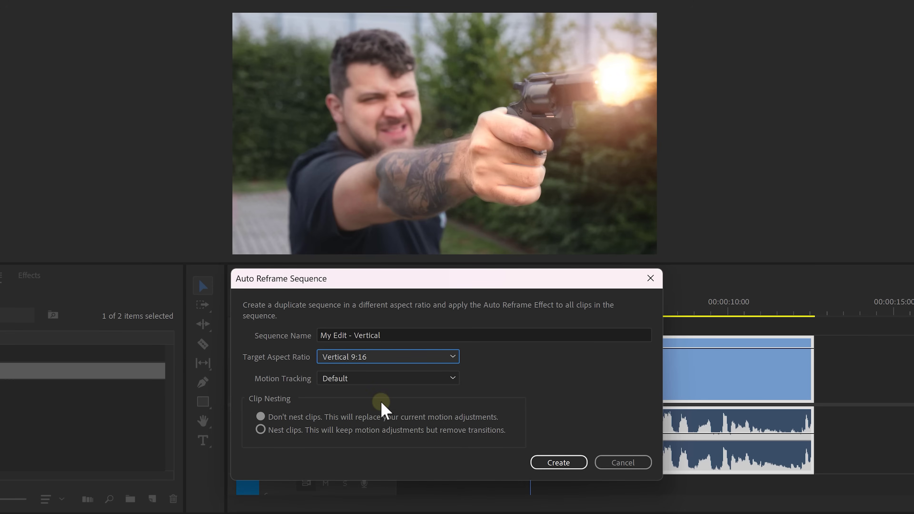
left_click(377, 384)
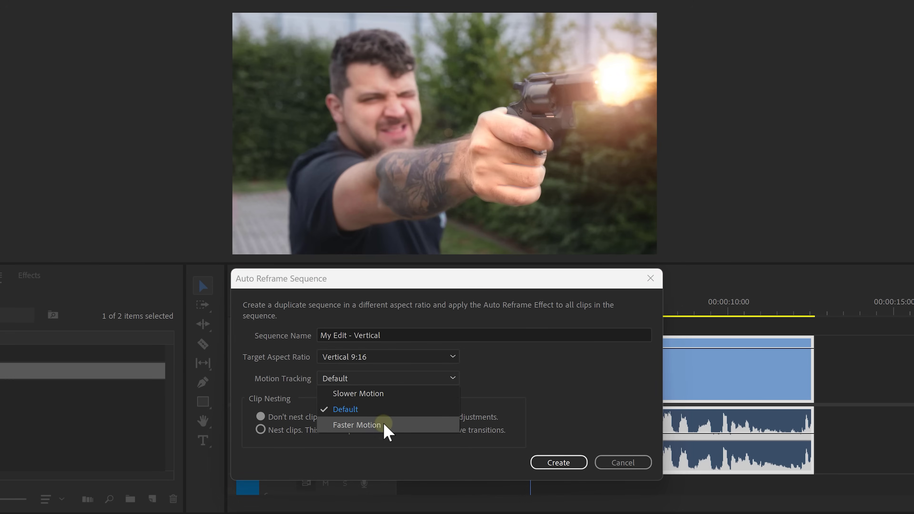
left_click(384, 406)
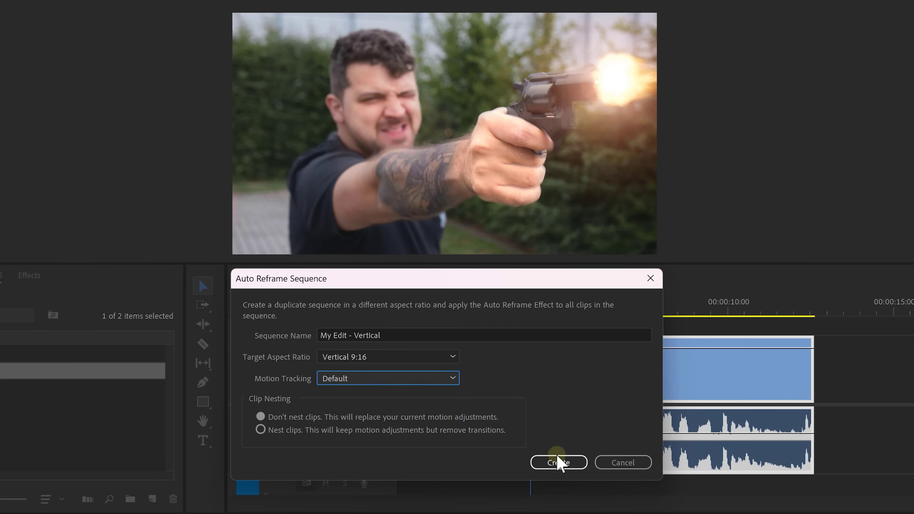
Confirm the Auto Reframe dialog to build the 9:16 reframed sequence.
left_click(559, 462)
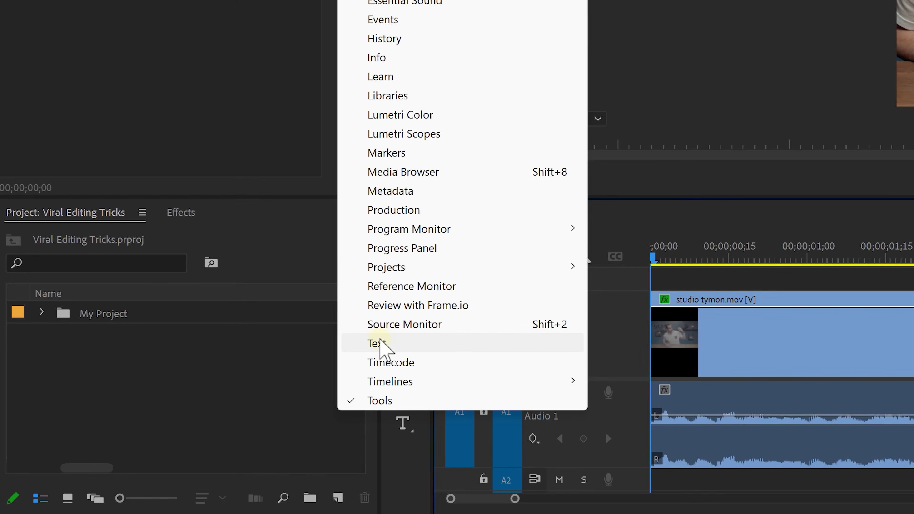
Open the Text panel's Transcript tab and choose Generate static transcript from its menu.
left_click(379, 344)
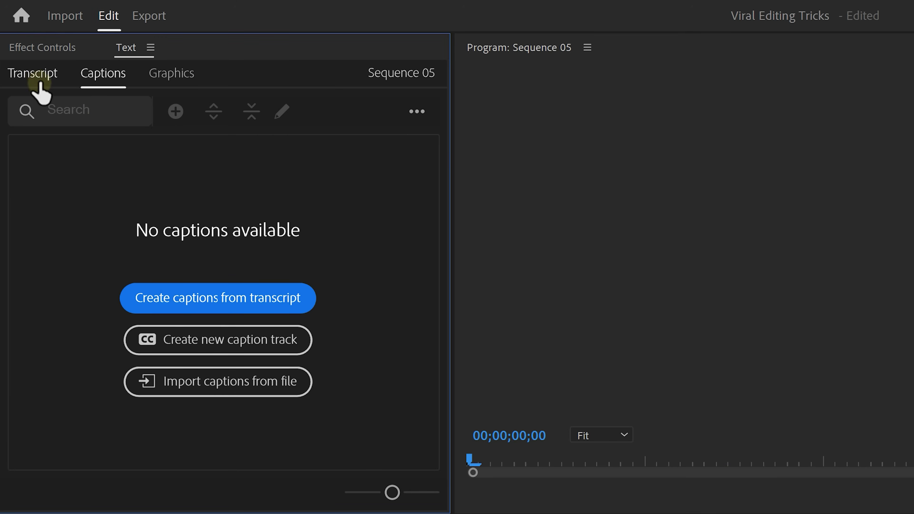
left_click(39, 84)
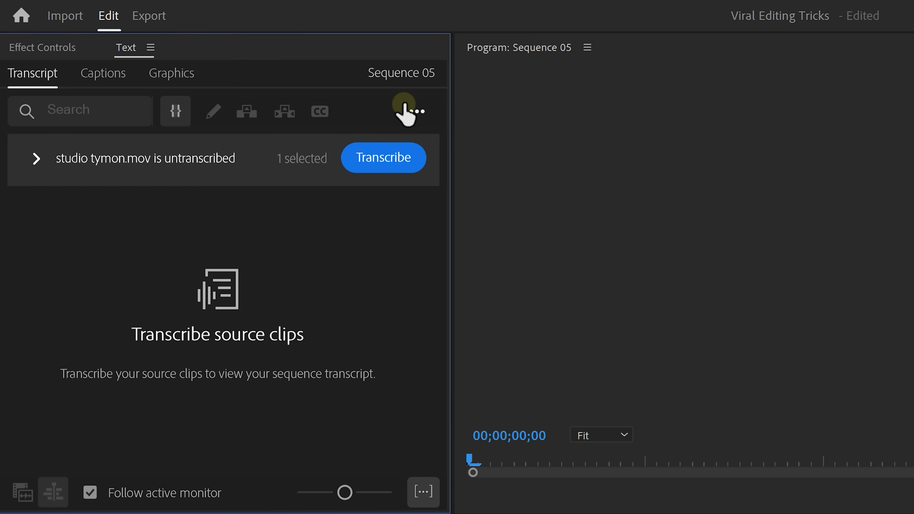
left_click(417, 111)
left_click(365, 234)
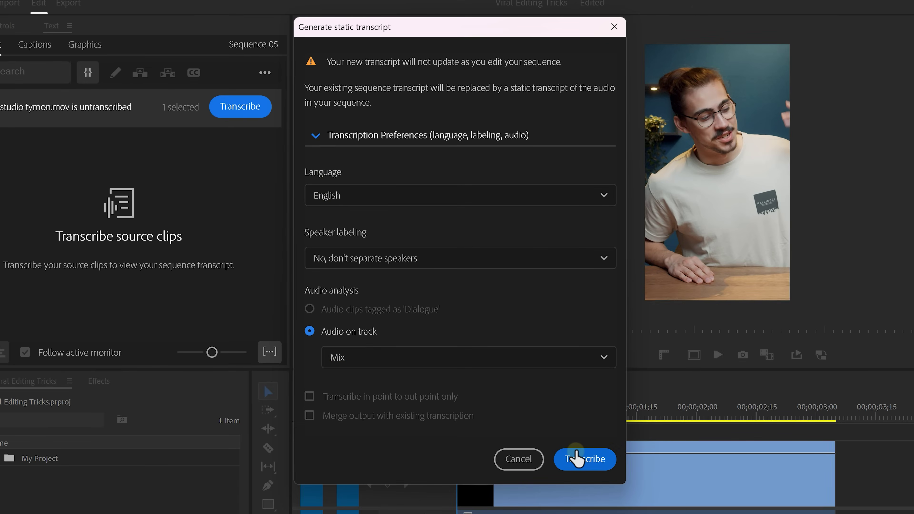
Transcribe the studio tymon.mov audio, check the sentence, and choose Create captions from the transcript menu.
left_click(576, 458)
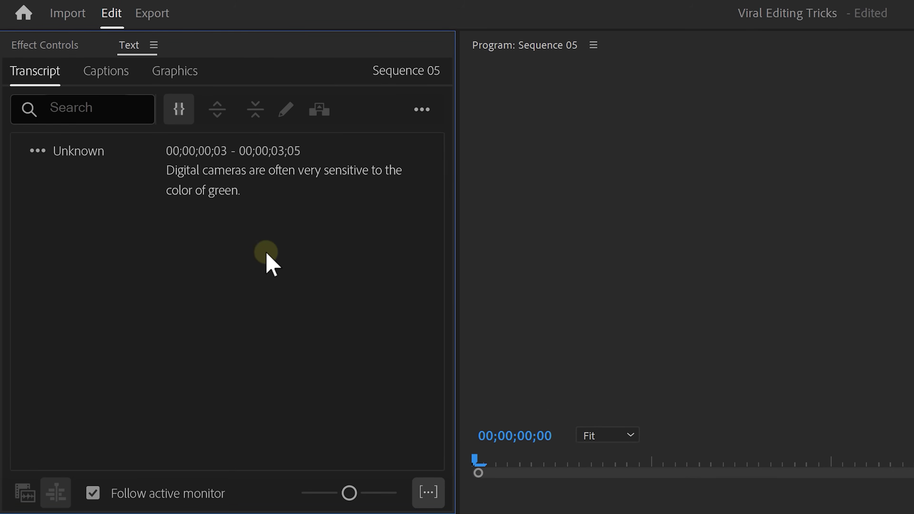
double_click(251, 183)
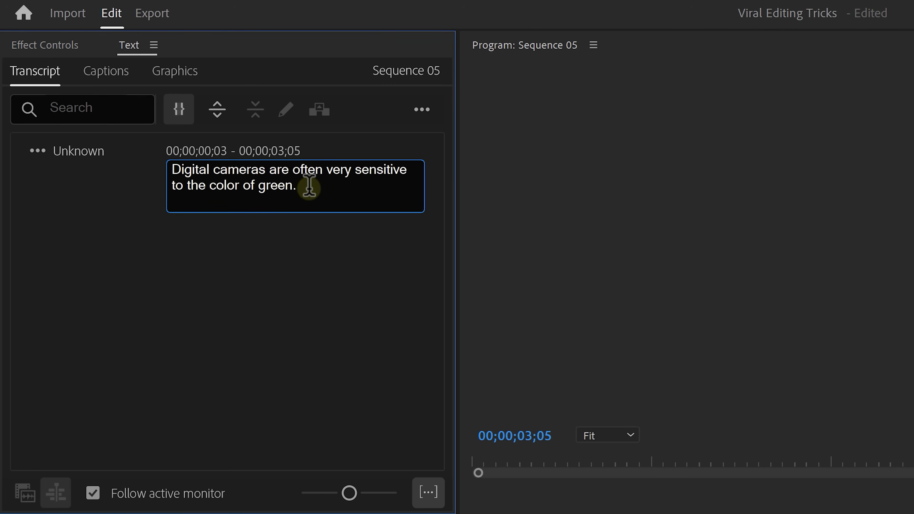
left_click(422, 110)
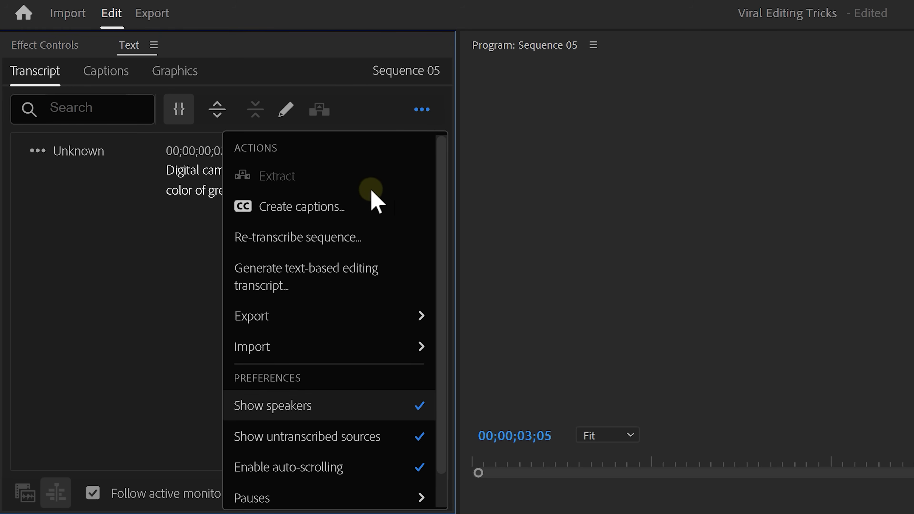
left_click(360, 207)
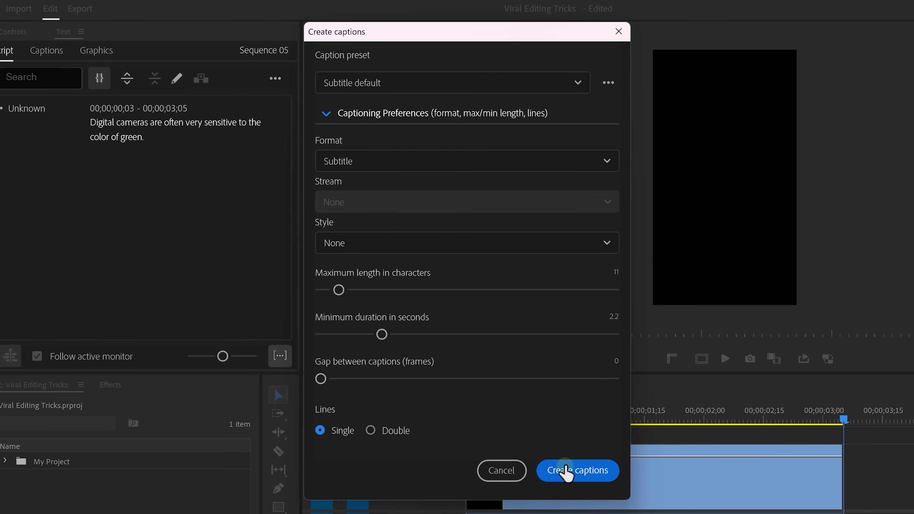
Generate single-line captions (11 characters max, 2.2 s minimum) onto a new Subtitle track.
left_click(566, 472)
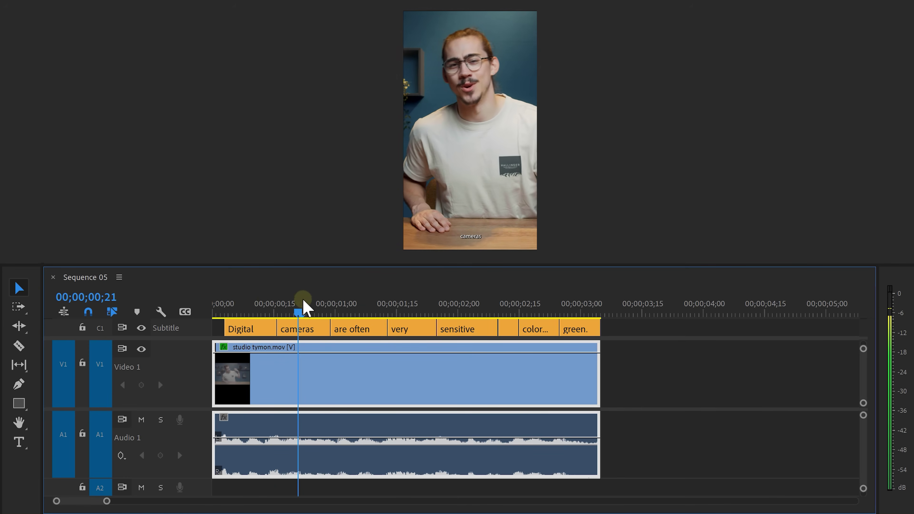